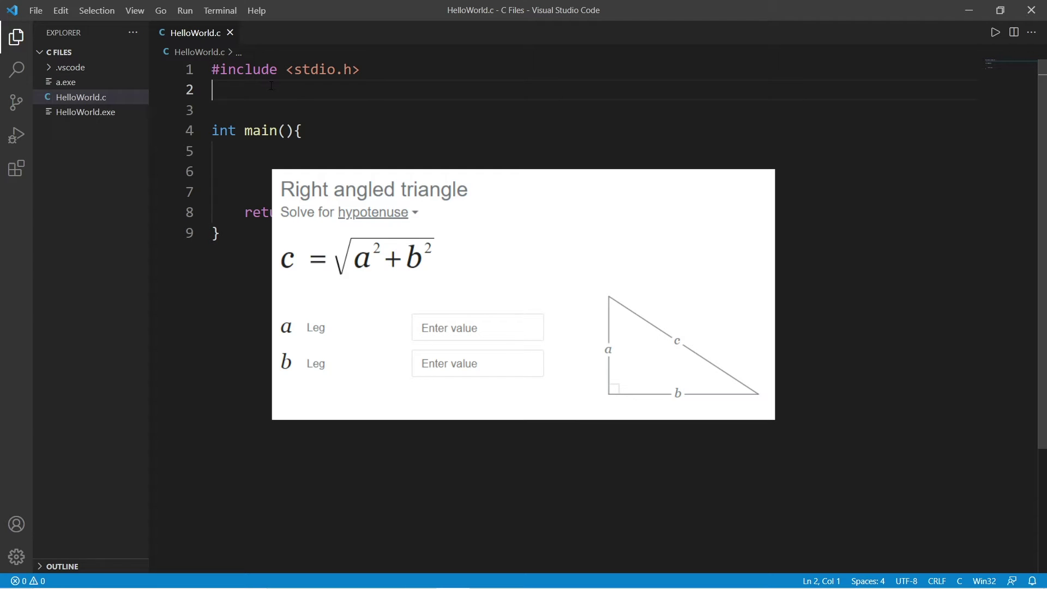
pyautogui.write('#include <math.h>')
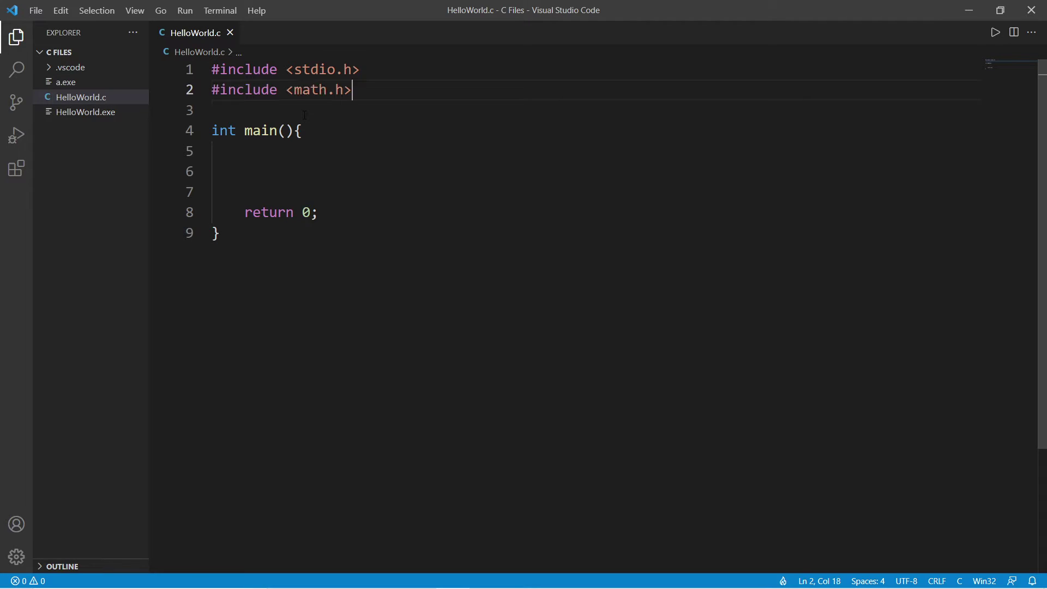
# Select the new #include <math.h> line to check it, then return to main's empty body.
pyautogui.click(257, 170)
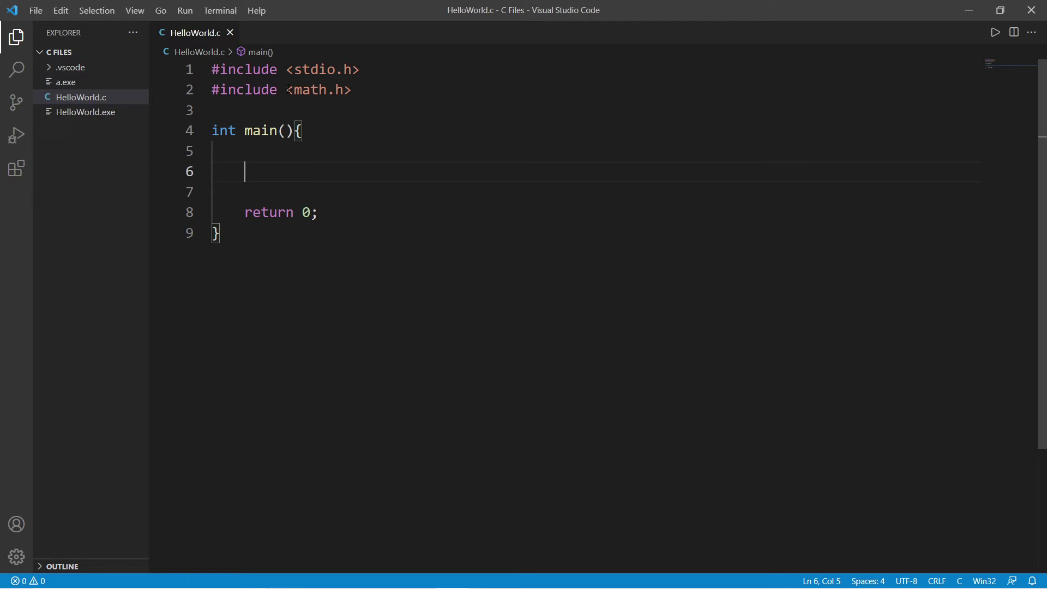
pyautogui.moveTo(287, 90); pyautogui.dragTo(366, 91)
pyautogui.click(295, 163)
pyautogui.write('double ')
pyautogui.write('A;')
# Declare double A, duplicate the line twice, and rename the copies to B and C.
pyautogui.hotkey('shift', 'Home')
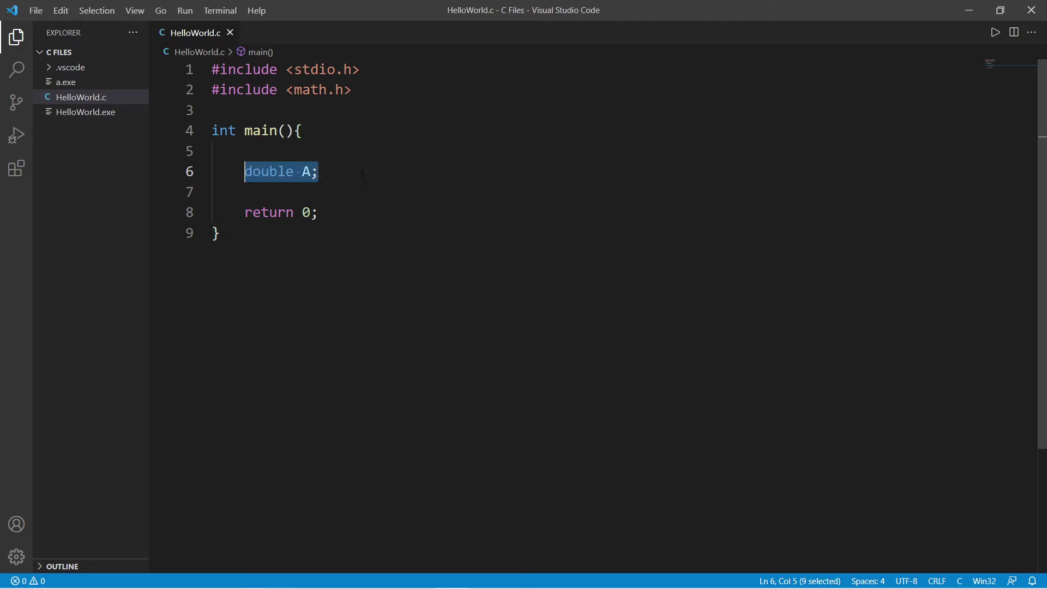
pyautogui.click(362, 172)
pyautogui.hotkey('shift', 'alt', 'Down')
pyautogui.hotkey('shift', 'alt', 'Down')
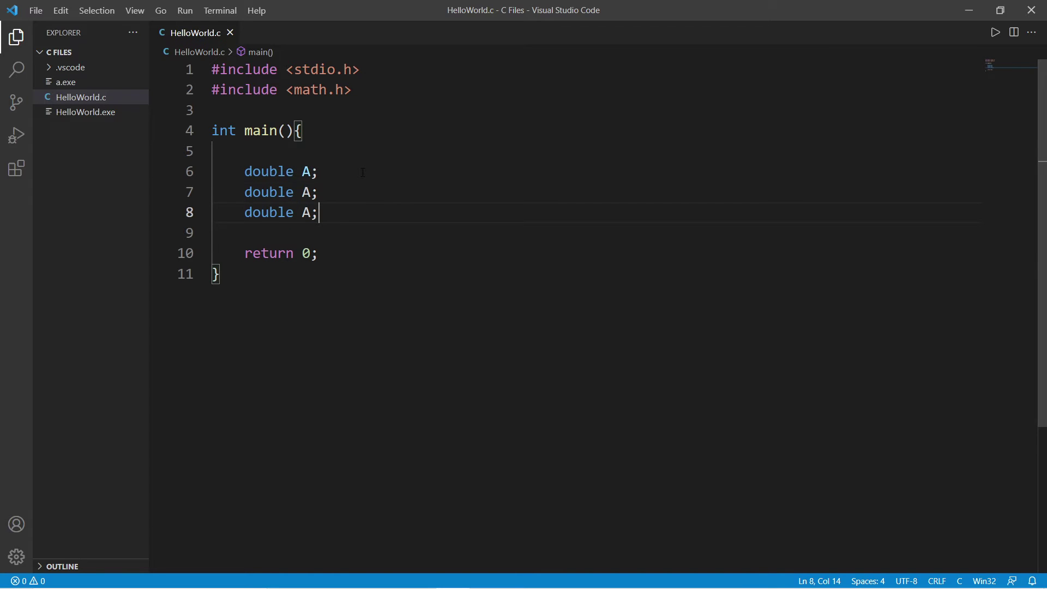
pyautogui.moveTo(311, 192); pyautogui.dragTo(302, 212)
pyautogui.write('B')
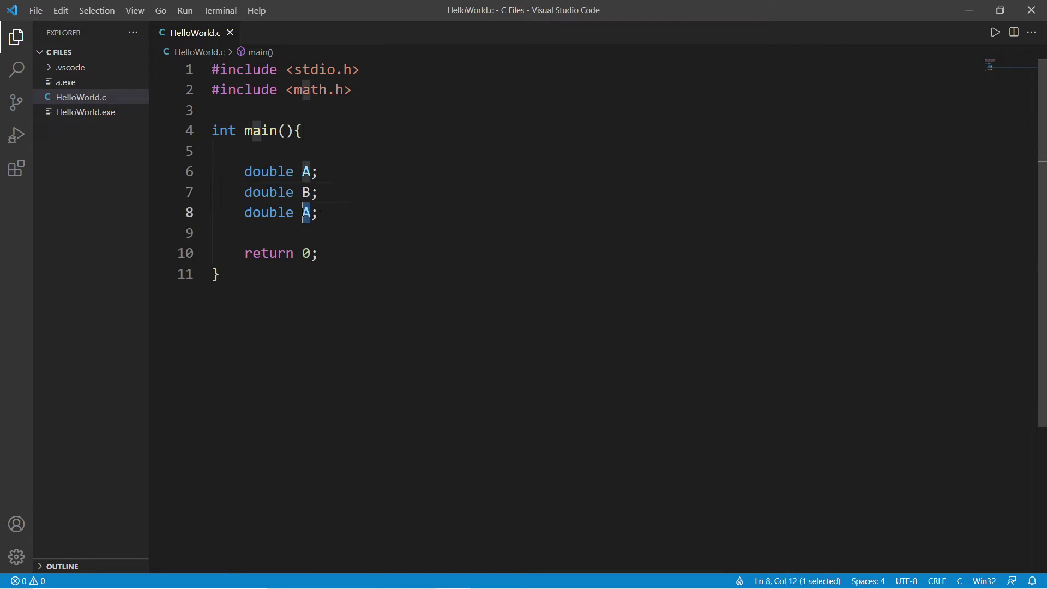
pyautogui.write('C')
pyautogui.click(357, 211)
pyautogui.press('Return')
pyautogui.press('Return')
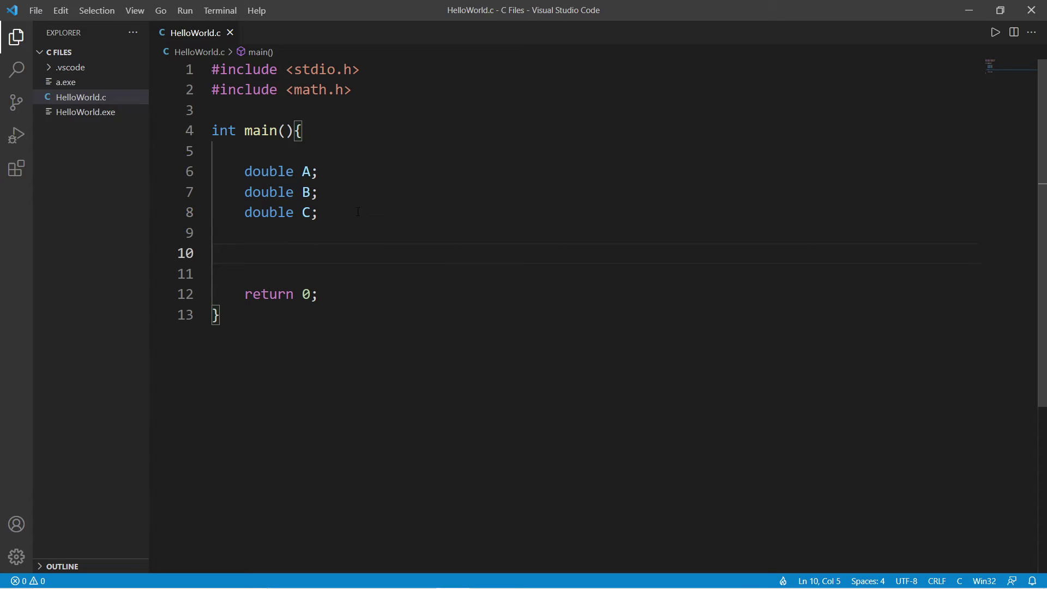
pyautogui.click(309, 172)
# Write the printf prompt and scanf call that read side A into A.
pyautogui.click(320, 233)
pyautogui.click(319, 252)
pyautogui.write('printf();')
pyautogui.press('Left')
pyautogui.press('Left')
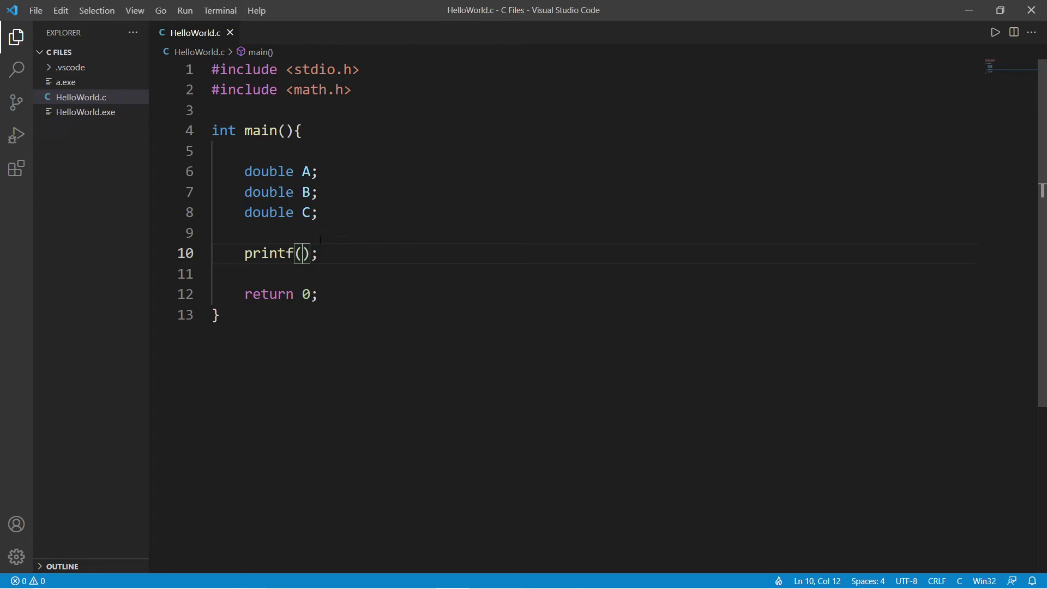
pyautogui.write('"Enter s')
pyautogui.write('ide A:')
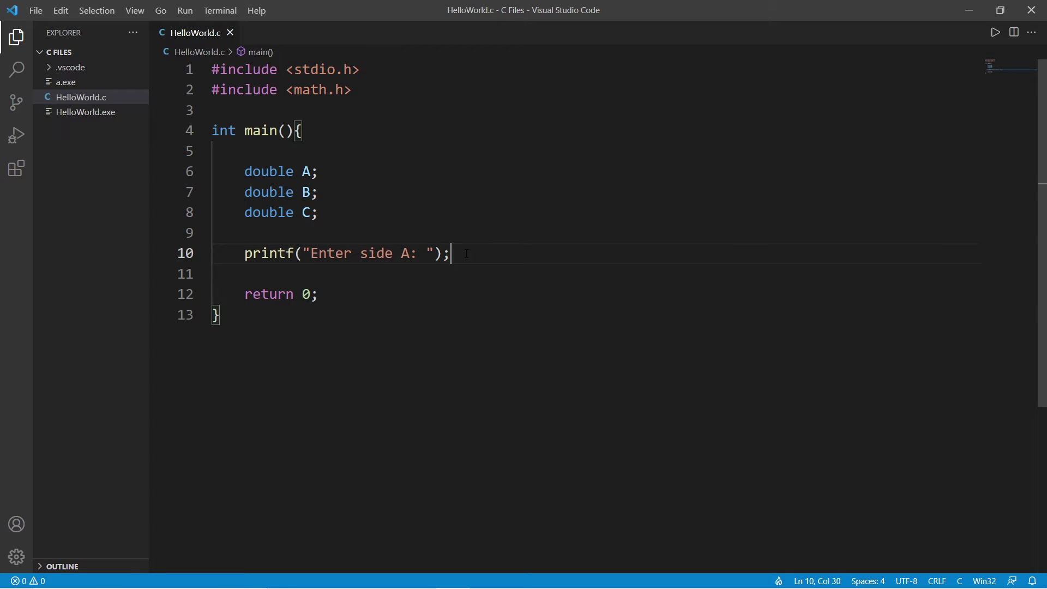
pyautogui.click(466, 254)
pyautogui.press('Return')
pyautogui.write('scanf(')
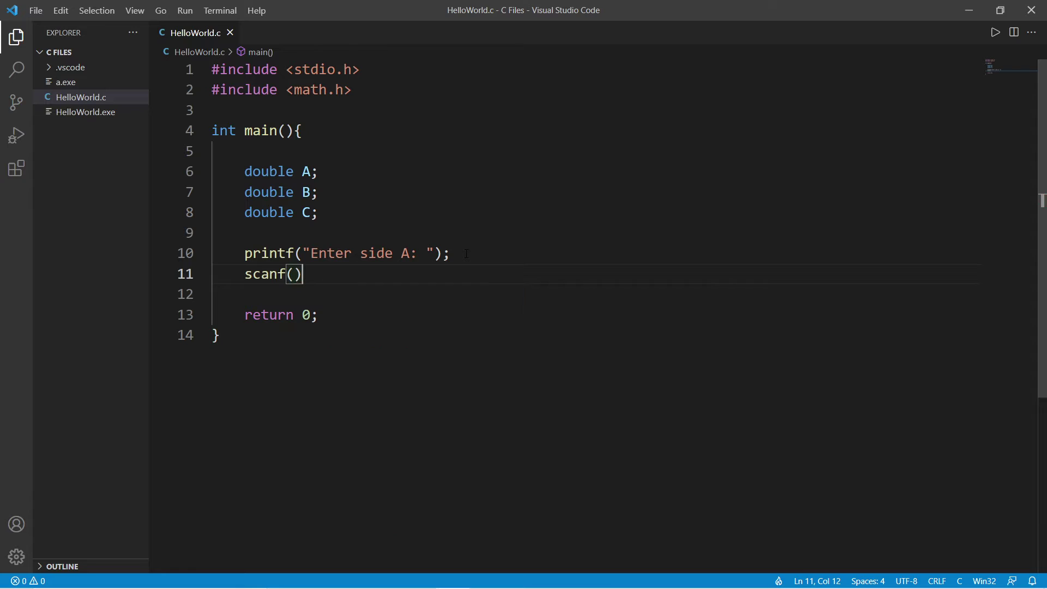
pyautogui.write(');')
pyautogui.press('Left')
pyautogui.press('Left')
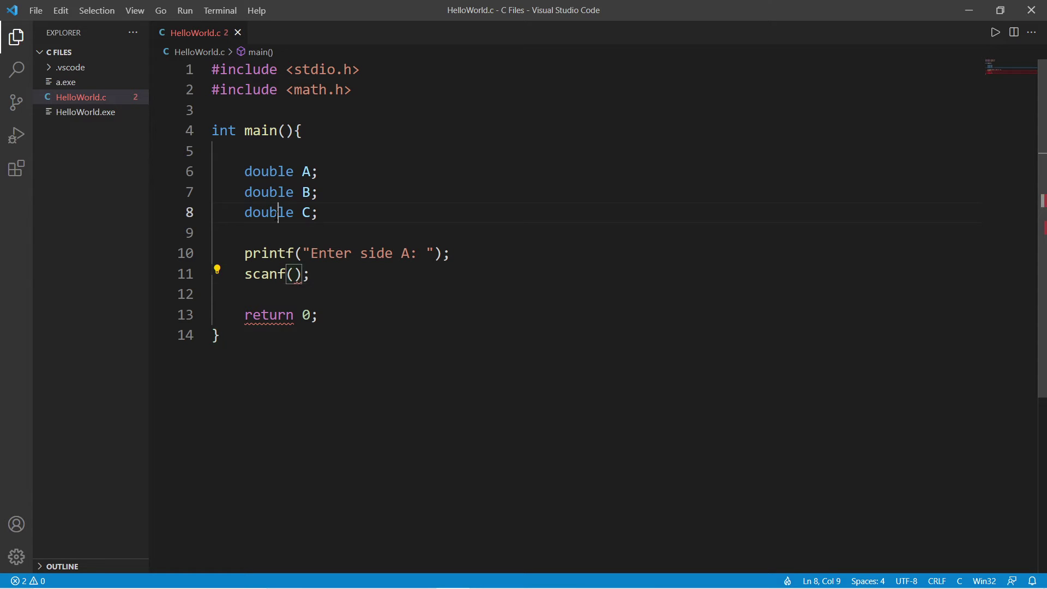
pyautogui.write('"')
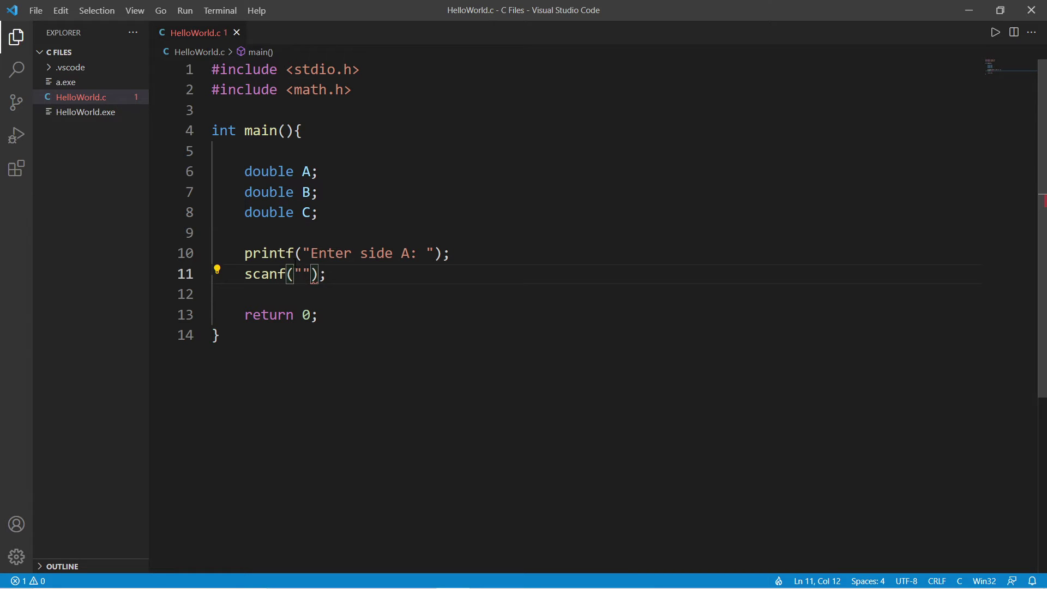
pyautogui.write('%lf')
pyautogui.press('Right')
pyautogui.write(', ')
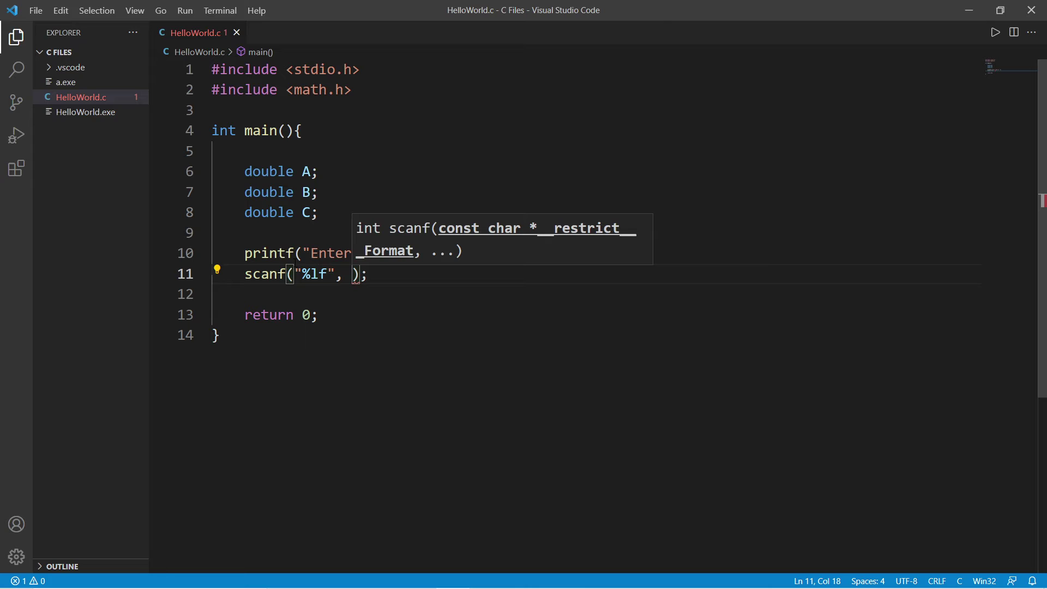
pyautogui.write('&')
pyautogui.press('Escape')
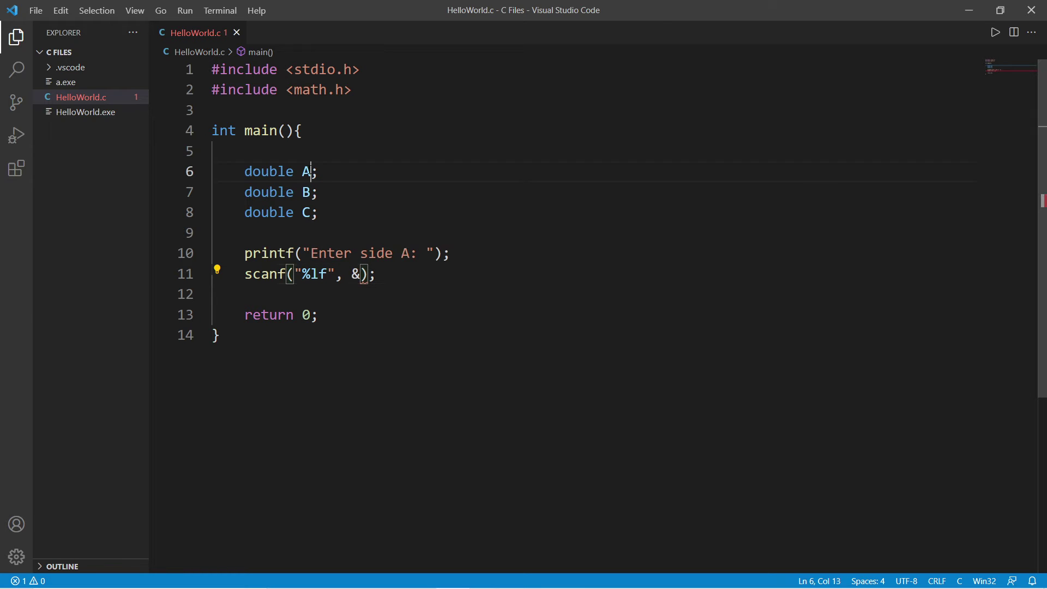
# Duplicate the side A printf and scanf lines just below the originals.
pyautogui.doubleClick(307, 171)
pyautogui.click(361, 274)
pyautogui.write('A')
pyautogui.moveTo(385, 273); pyautogui.dragTo(219, 253)
pyautogui.hotkey('ctrl', 'c')
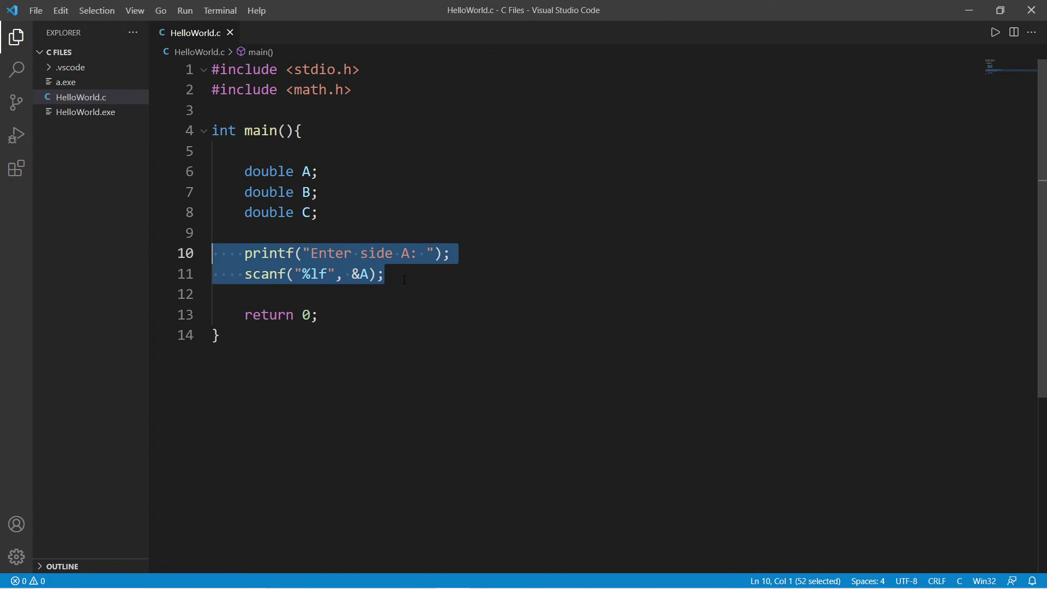
pyautogui.click(402, 279)
pyautogui.press('Return')
pyautogui.press('Return')
pyautogui.hotkey('ctrl', 'v')
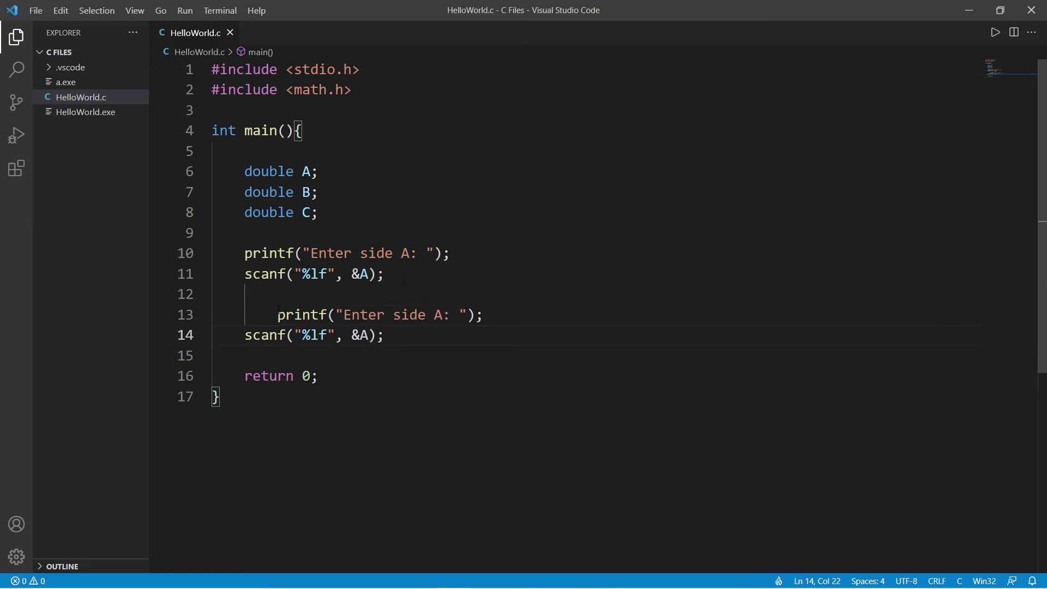
pyautogui.click(273, 315)
pyautogui.press('BackSpace')
# Change A to B in the copied prompt and scanf, leaving blank lines below.
pyautogui.click(410, 314)
pyautogui.doubleClick(405, 314)
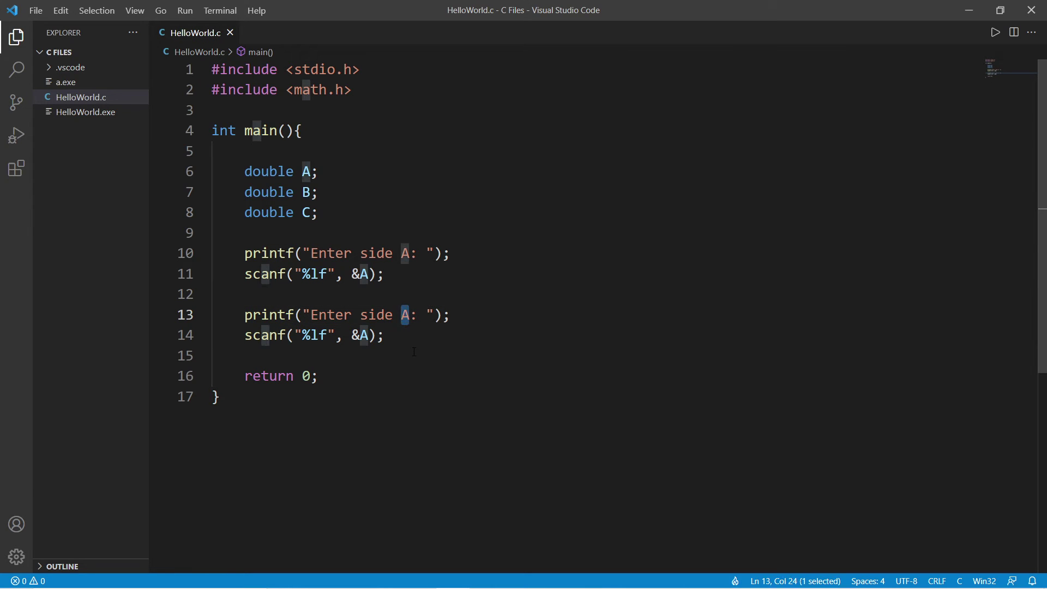
pyautogui.write('B')
pyautogui.doubleClick(364, 334)
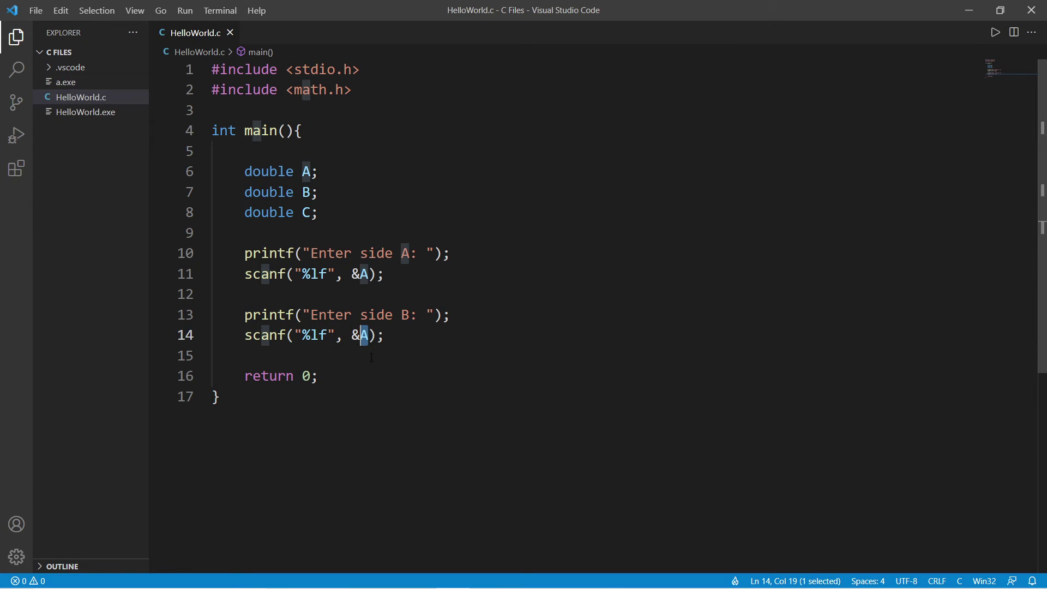
pyautogui.write('B')
pyautogui.press('Escape')
pyautogui.press('End')
pyautogui.press('Return')
pyautogui.press('Return')
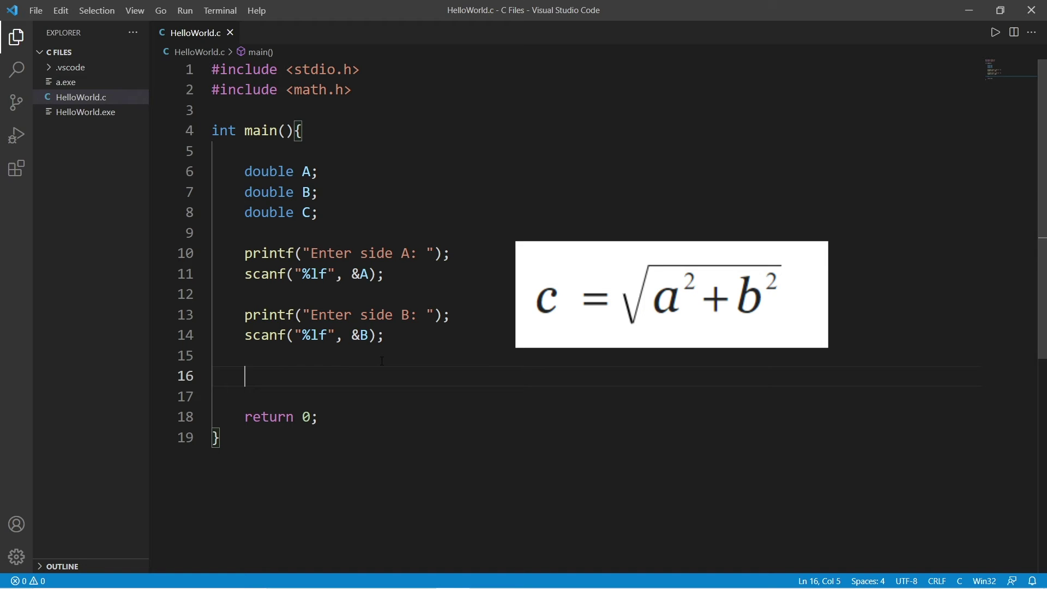
pyautogui.write('C = ')
pyautogui.write('sqrt(')
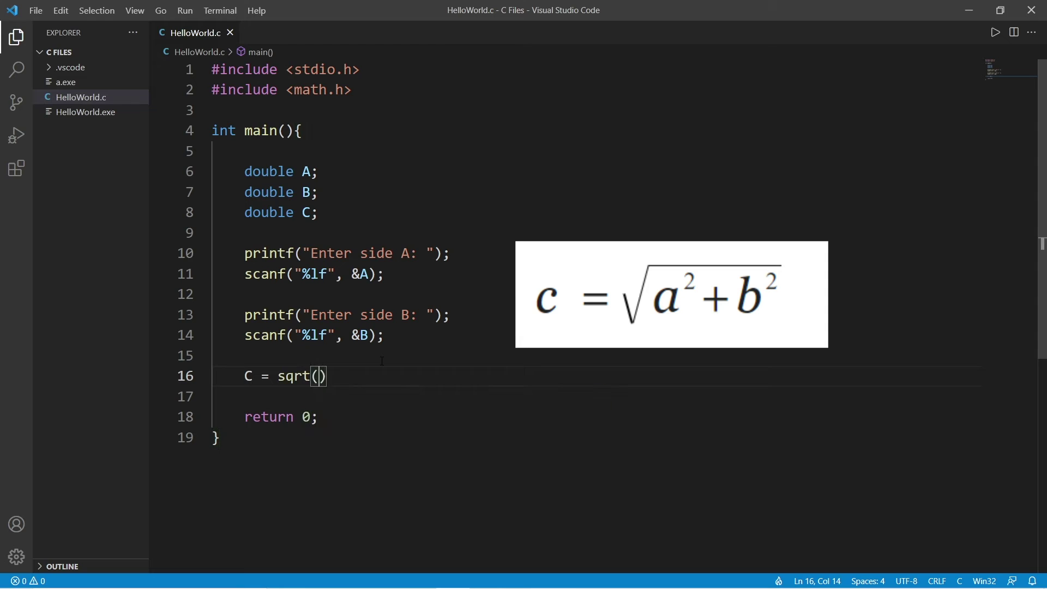
pyautogui.write(');')
# Enter C = sqrt(A*A + B*B); on line 16 and add new lines below.
pyautogui.press('Left')
pyautogui.press('Left')
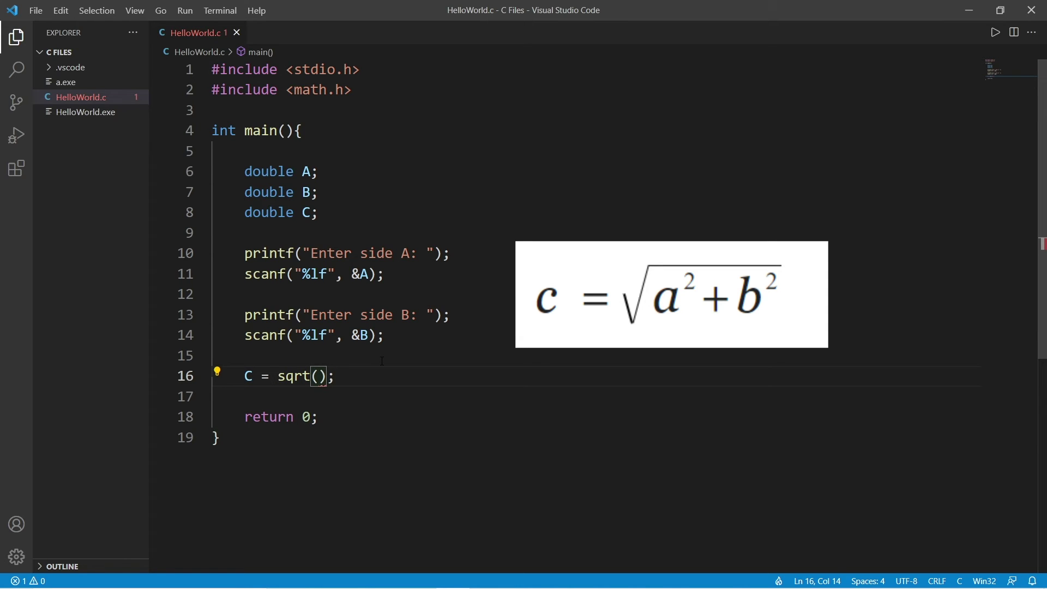
pyautogui.write('A*A ')
pyautogui.write('+ B*')
pyautogui.write('B')
pyautogui.click(473, 376)
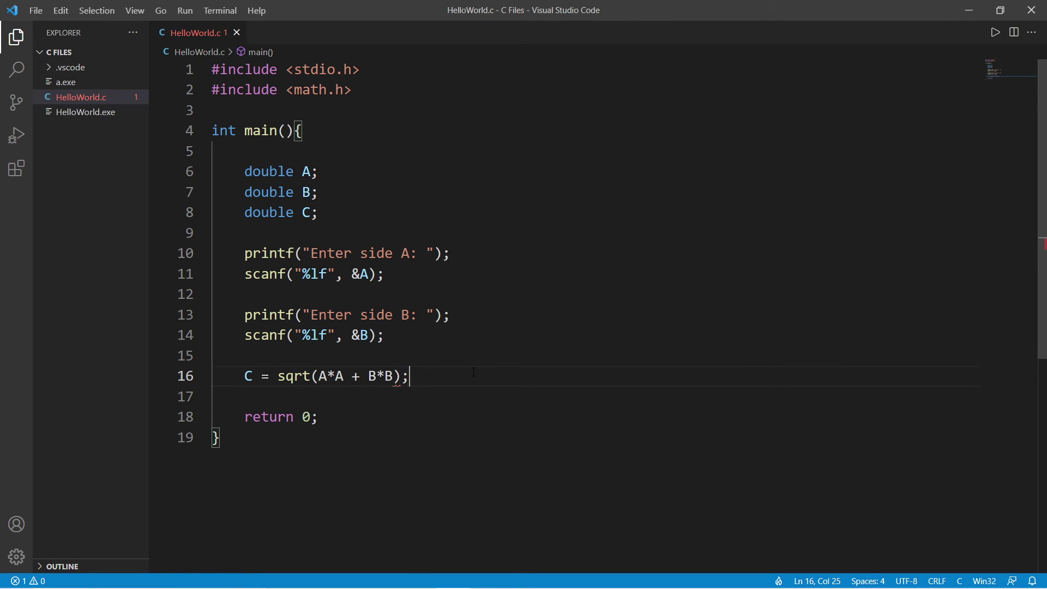
pyautogui.press('Return')
pyautogui.press('Return')
# Copy the prompt printf to line 18 and change it to print "Side C: %lf" with C.
pyautogui.moveTo(451, 314); pyautogui.dragTo(244, 314)
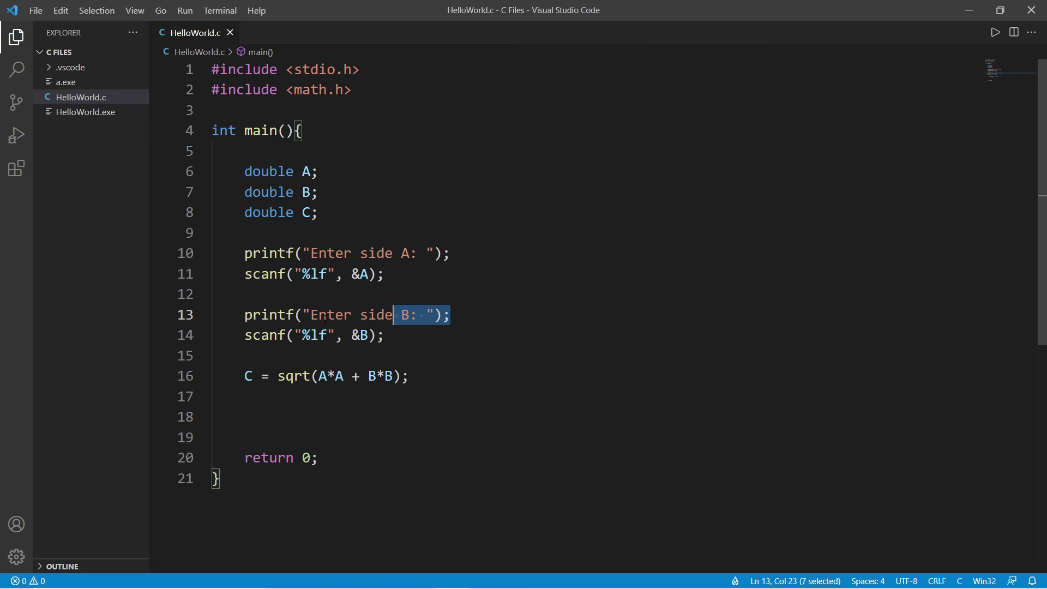
pyautogui.hotkey('ctrl', 'c')
pyautogui.click(244, 417)
pyautogui.hotkey('ctrl', 'v')
pyautogui.moveTo(410, 416); pyautogui.dragTo(311, 417)
pyautogui.write('S')
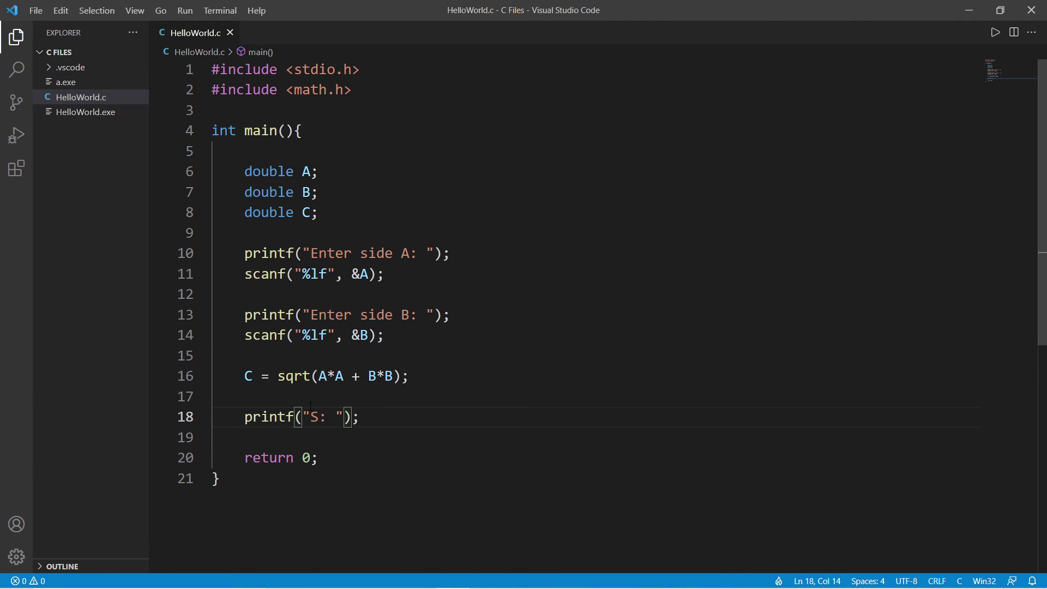
pyautogui.press('BackSpace')
pyautogui.write('Side ')
pyautogui.write('C: %')
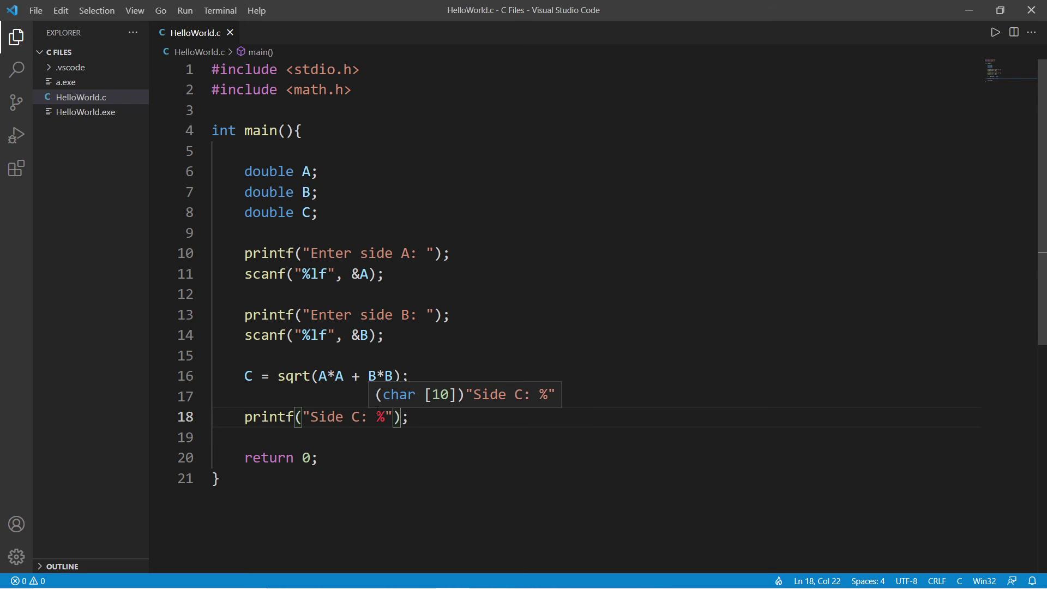
pyautogui.write('lf')
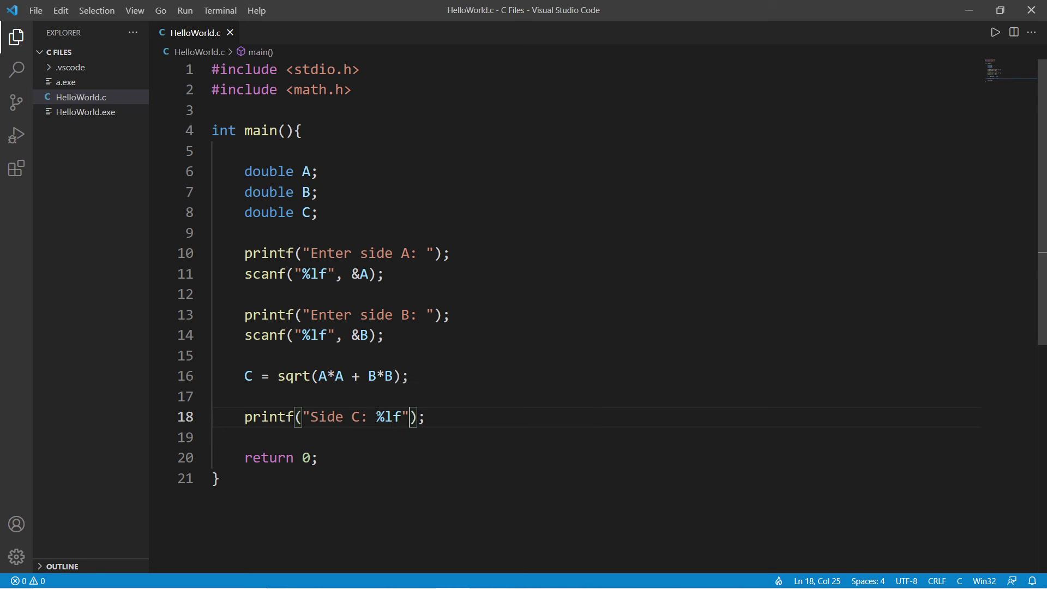
pyautogui.write('", ')
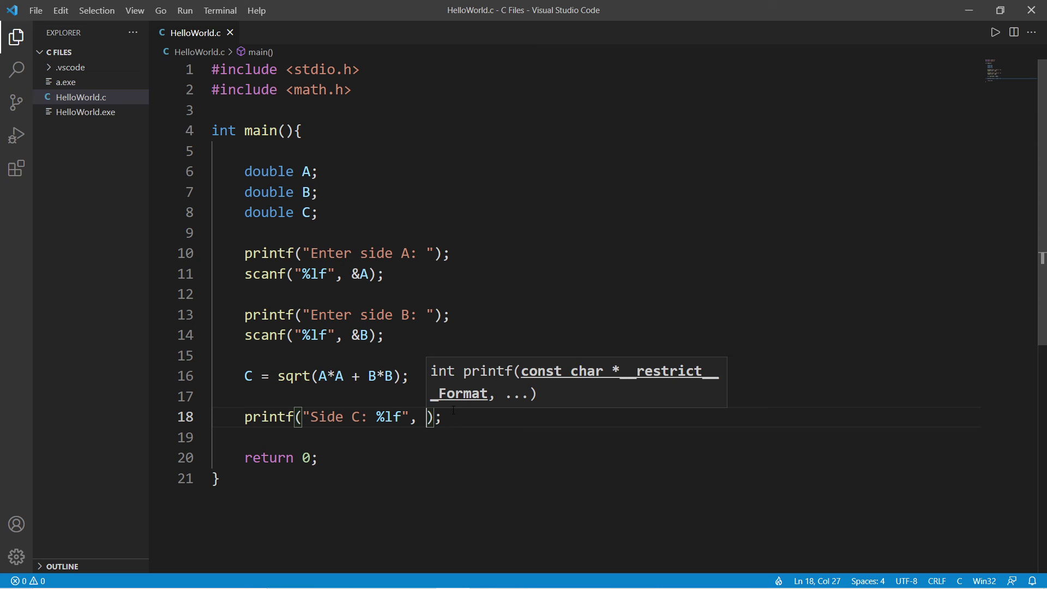
pyautogui.write('C')
pyautogui.press('End')
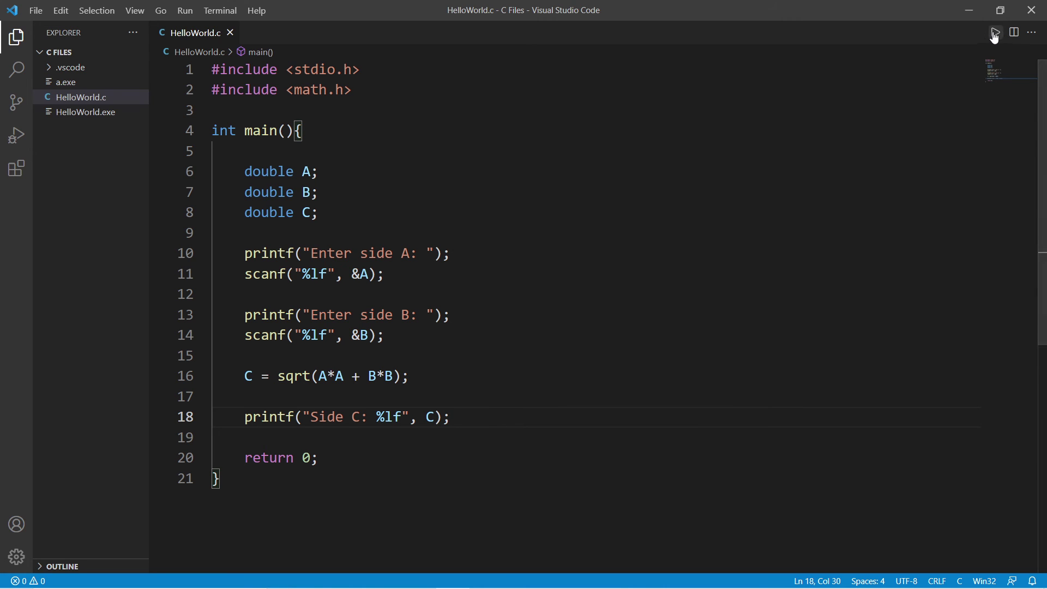
# Run the program in the terminal, entering 3 for side A and 4 for side B.
pyautogui.click(996, 33)
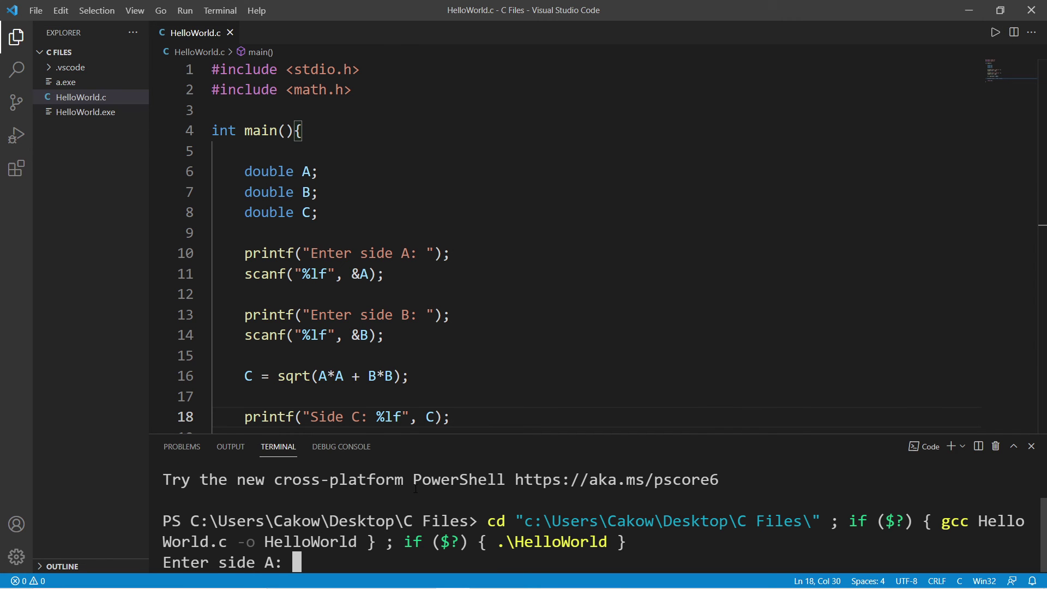
pyautogui.write('3')
pyautogui.press('Return')
pyautogui.write('4')
pyautogui.press('Return')
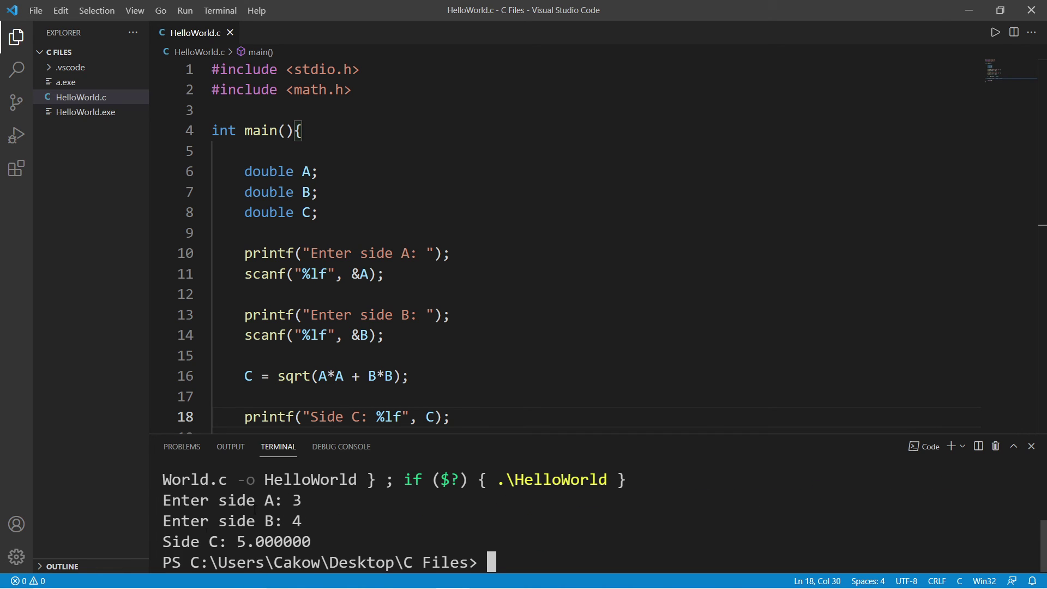
# Highlight the 5.000000 output and shorten the terminal panel.
pyautogui.moveTo(238, 541); pyautogui.dragTo(311, 541)
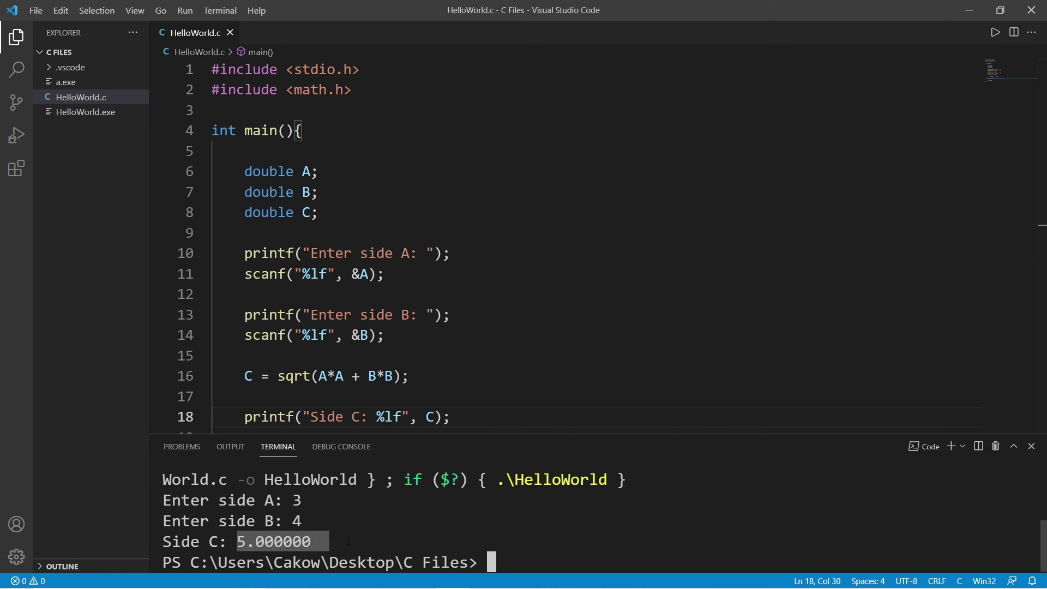
pyautogui.moveTo(277, 434); pyautogui.dragTo(277, 476)
pyautogui.click(277, 156)
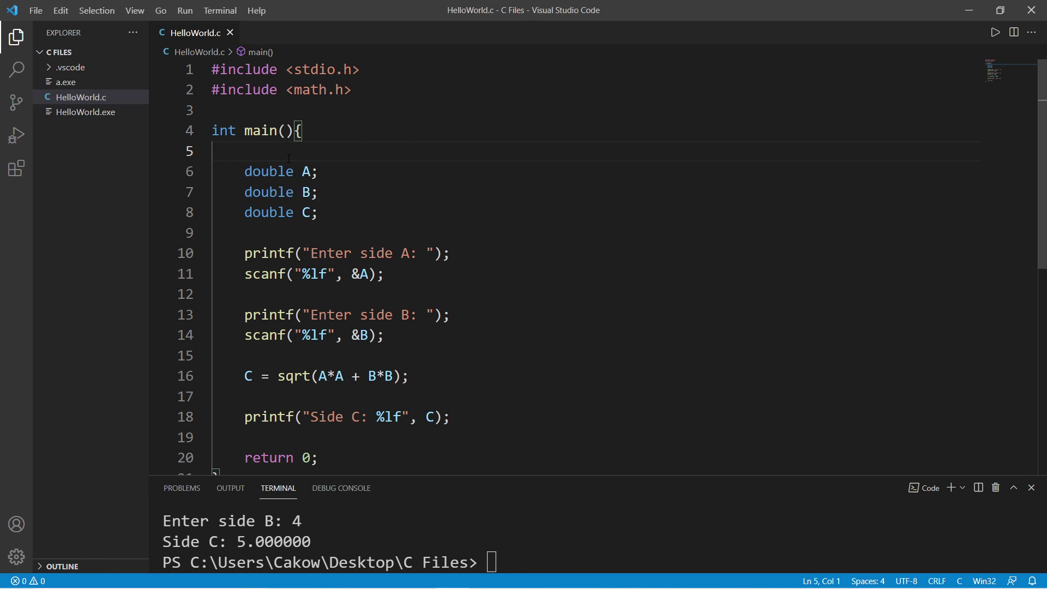